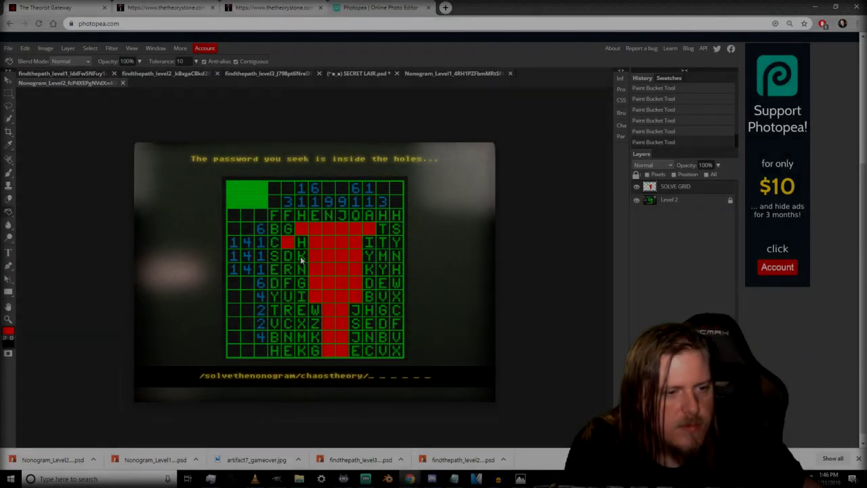
- Fill the remaining nonogram solution cells red: D, G, the right-hand column and the 4 B N M row
{"action": "left_click", "coordinate": [288, 257]}
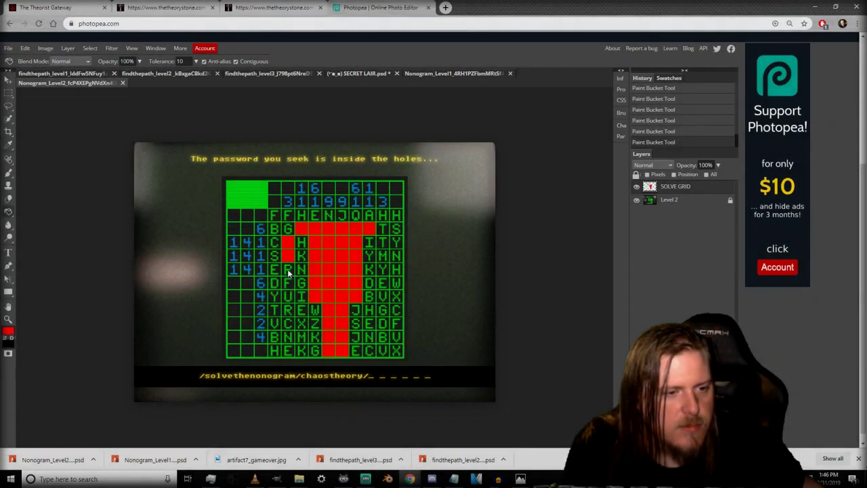
{"action": "left_click", "coordinate": [288, 270]}
{"action": "left_click", "coordinate": [301, 283]}
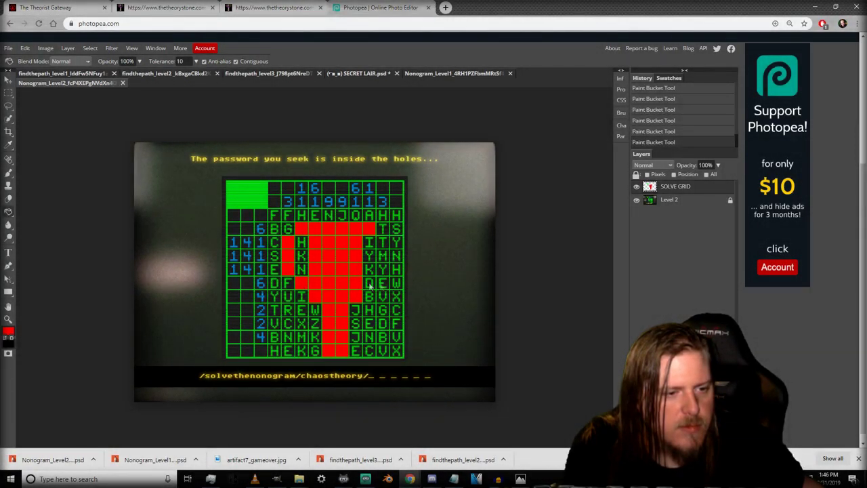
{"action": "left_click", "coordinate": [369, 283]}
{"action": "left_click", "coordinate": [382, 270]}
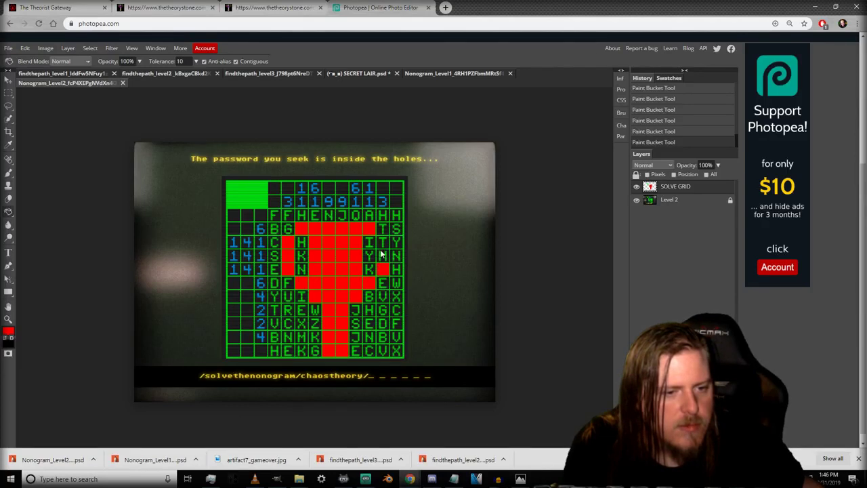
{"action": "left_click", "coordinate": [383, 256]}
{"action": "left_click", "coordinate": [382, 242]}
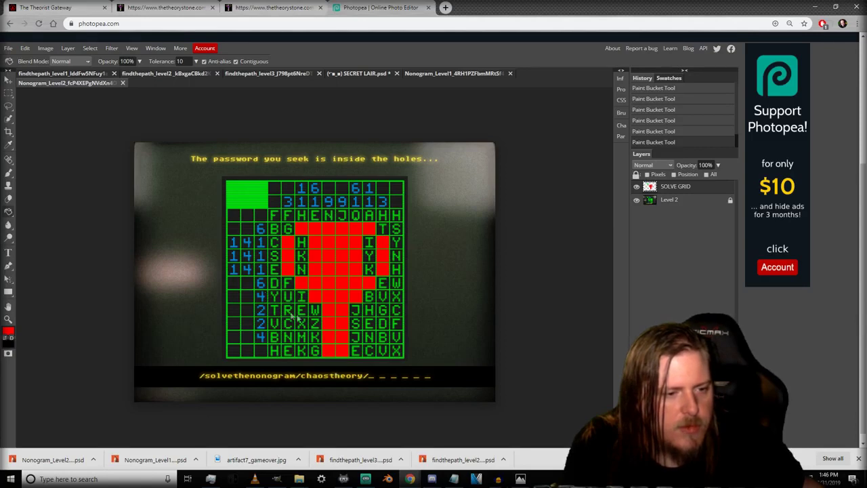
{"action": "left_click", "coordinate": [316, 337]}
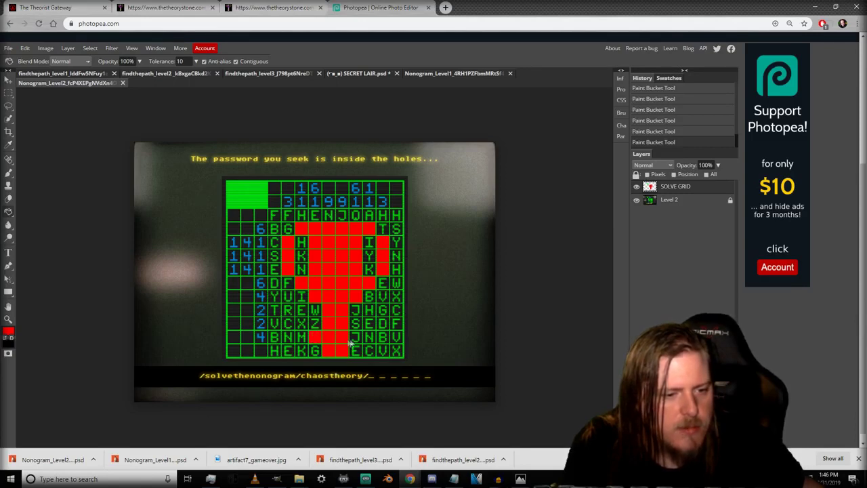
{"action": "left_click", "coordinate": [355, 338]}
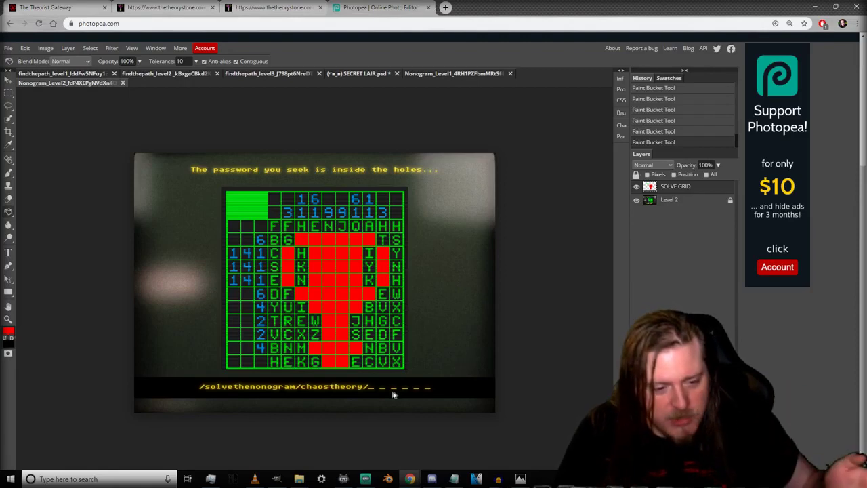
- Paste the saved chaostheory/hikynk address from Notepad into a new Chrome tab to load Level 3
{"action": "left_click", "coordinate": [258, 8]}
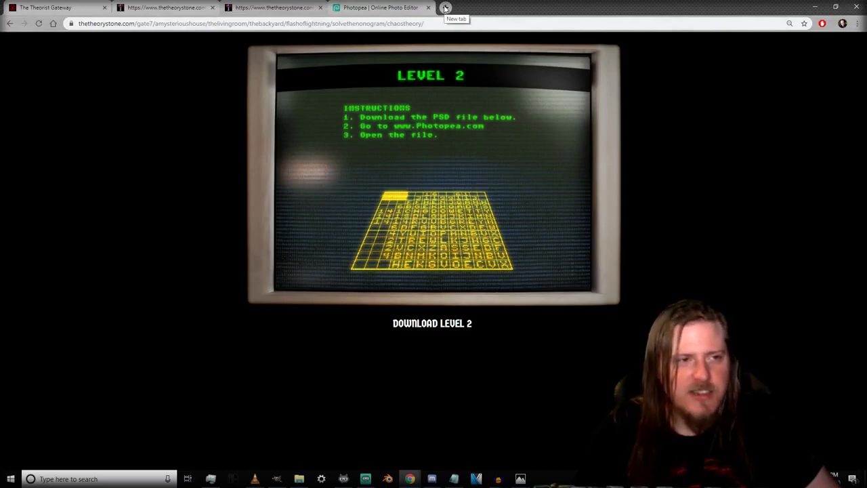
{"action": "key", "text": "alt+Tab"}
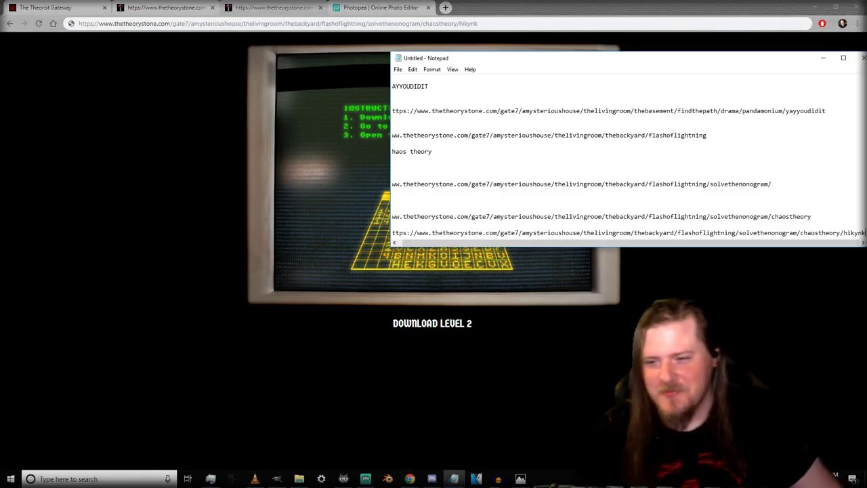
{"action": "left_click", "coordinate": [444, 8]}
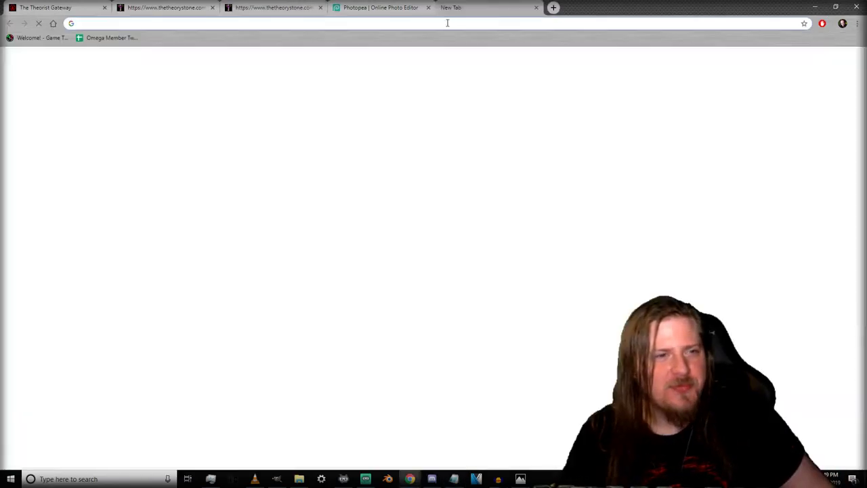
{"action": "type", "text": "https://www.thetheorystone.com/gate7/amysterioushouse/thelivingroom/thebackyard/flashoflightning/solvethenonogram/chaostheory/hikynk"}
{"action": "key", "text": "Return"}
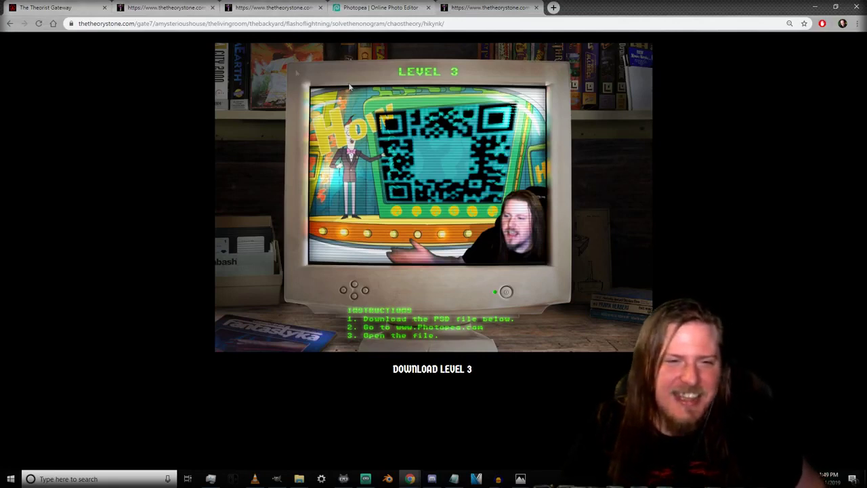
- Download the Level 3 file, saving it as Nonogram_Level3.psd in the ARG Game Theory folder
{"action": "right_click", "coordinate": [519, 176]}
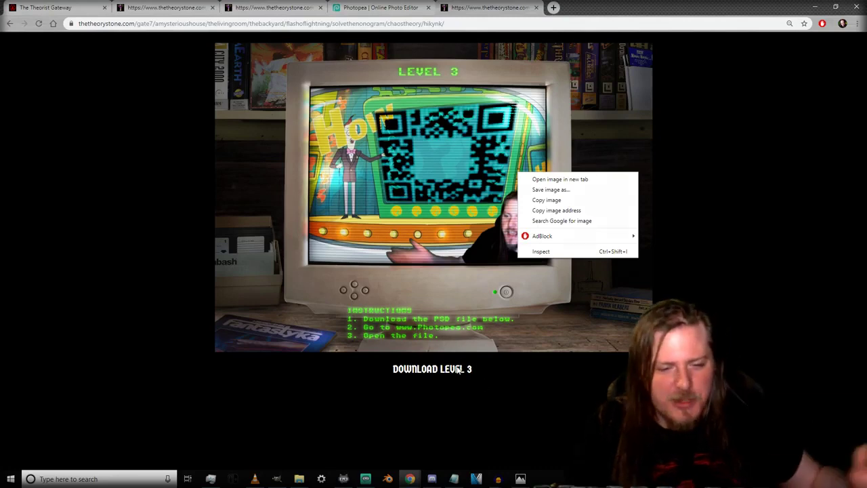
{"action": "left_click", "coordinate": [479, 361]}
{"action": "left_click", "coordinate": [460, 368]}
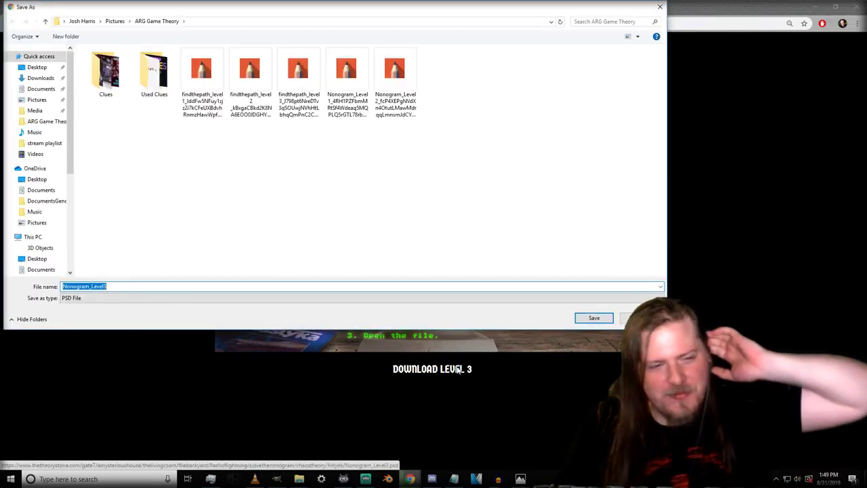
{"action": "left_click", "coordinate": [582, 322]}
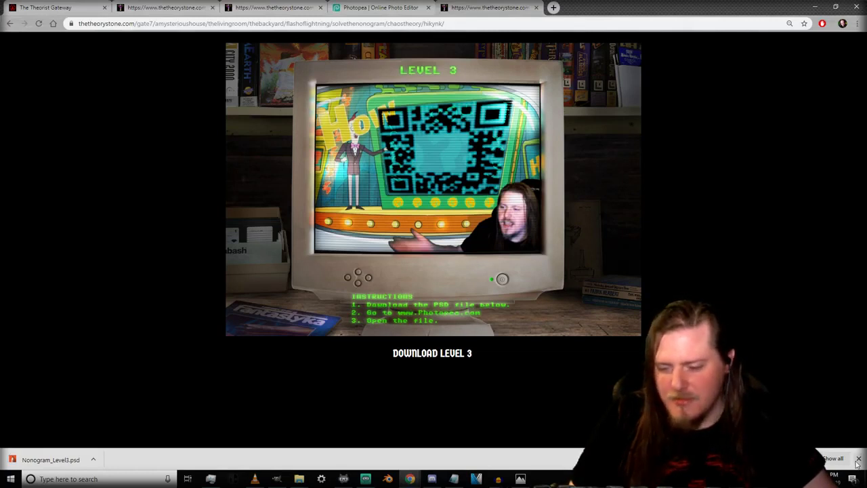
{"action": "left_click", "coordinate": [859, 459]}
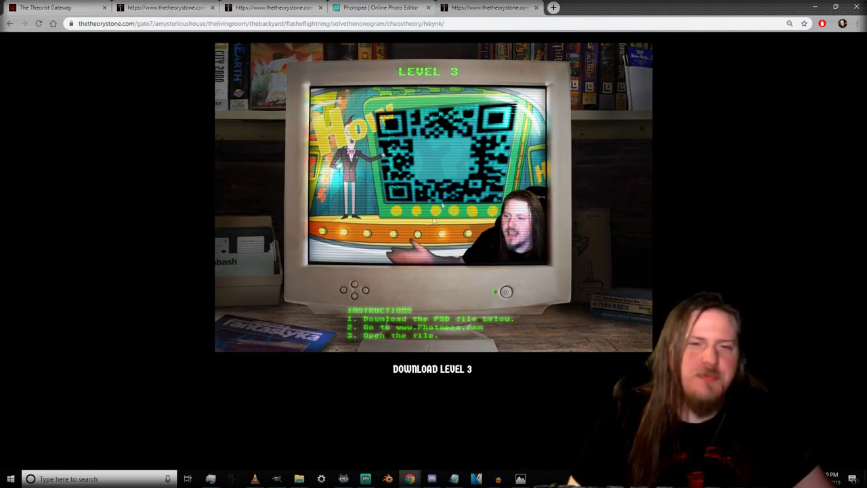
- Open the downloaded Nonogram_Level3.psd in Photopea
{"action": "left_click_drag", "start_coordinate": [369, 8], "coordinate": [485, 8]}
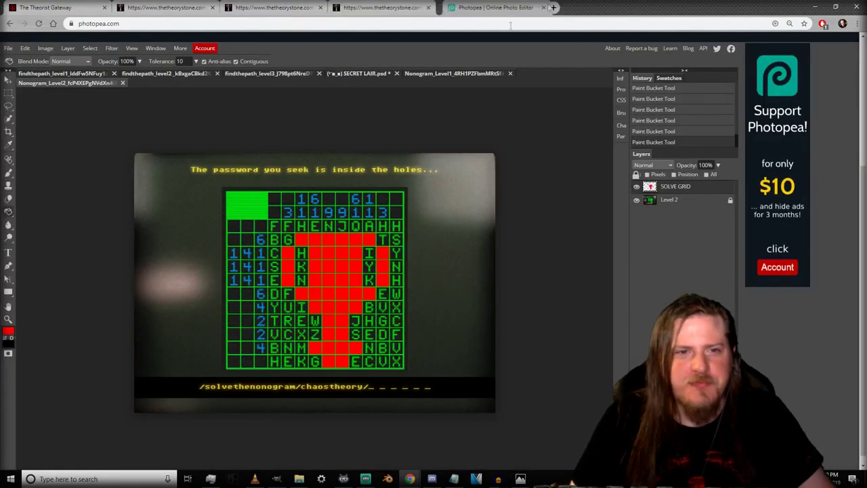
{"action": "left_click", "coordinate": [9, 48]}
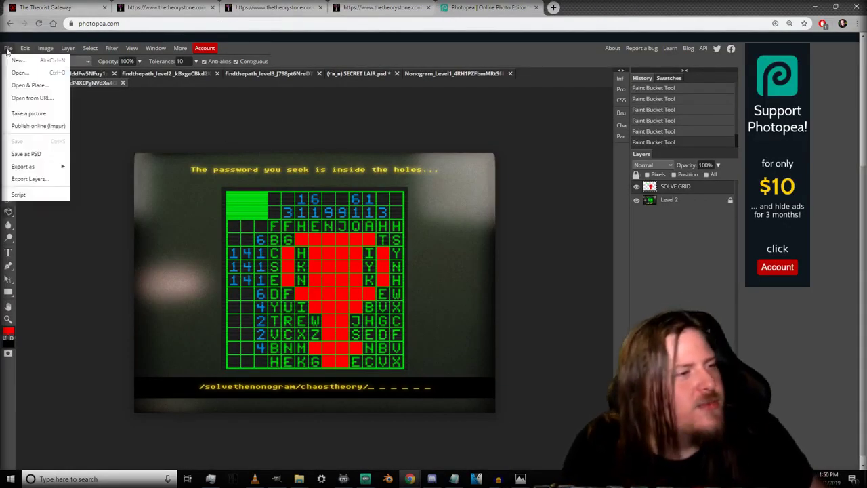
{"action": "left_click", "coordinate": [29, 79]}
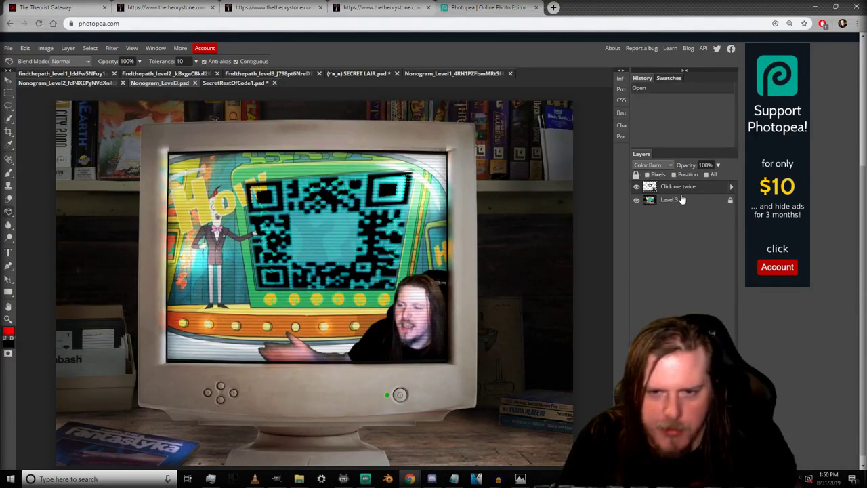
- Hide the Click me twice layer so the QR code disappears, revealing the symbol alphabet
{"action": "left_click", "coordinate": [637, 188]}
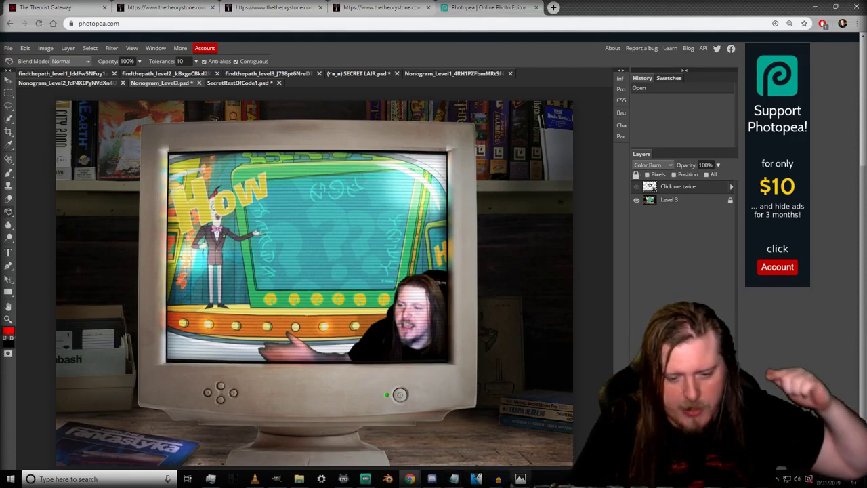
{"action": "mouse_move", "coordinate": [365, 479]}
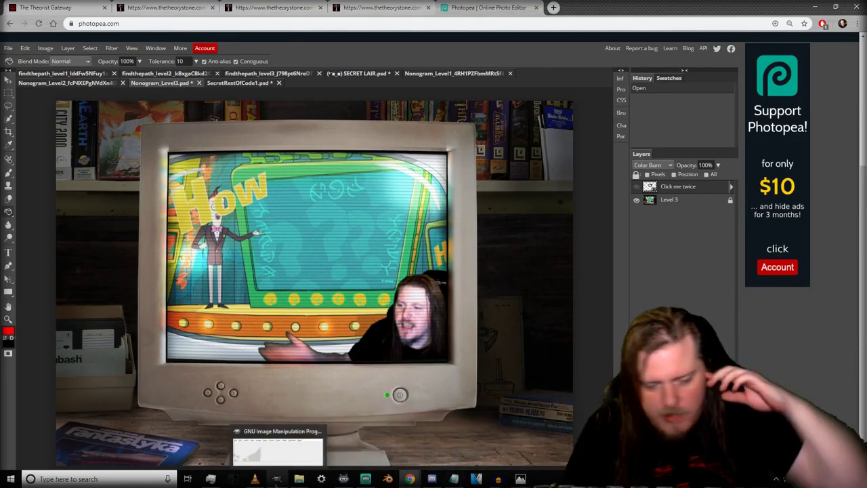
{"action": "mouse_move", "coordinate": [299, 479]}
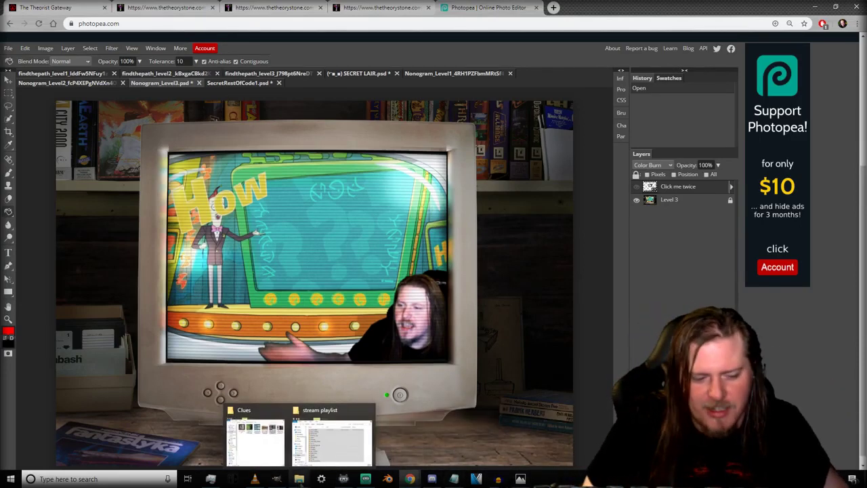
{"action": "key", "text": "alt+Tab"}
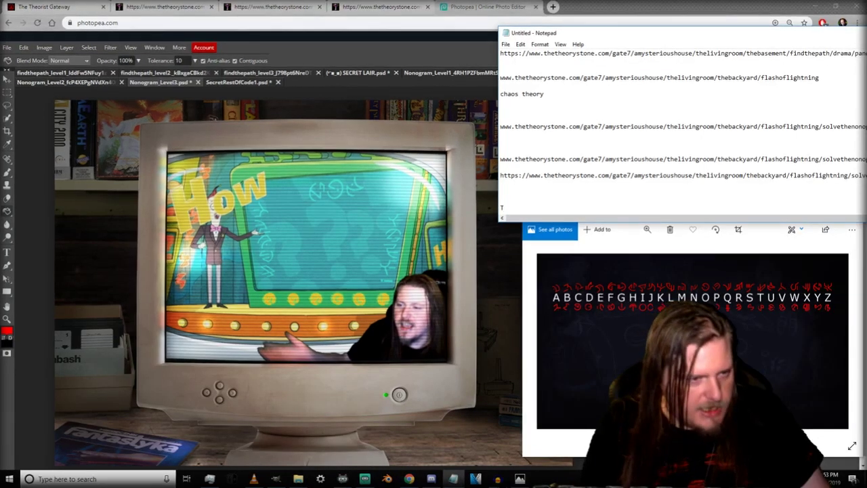
- Type the decoded thank-you message on the last line of the notes, correcting a typo
{"action": "type", "text": "e"}
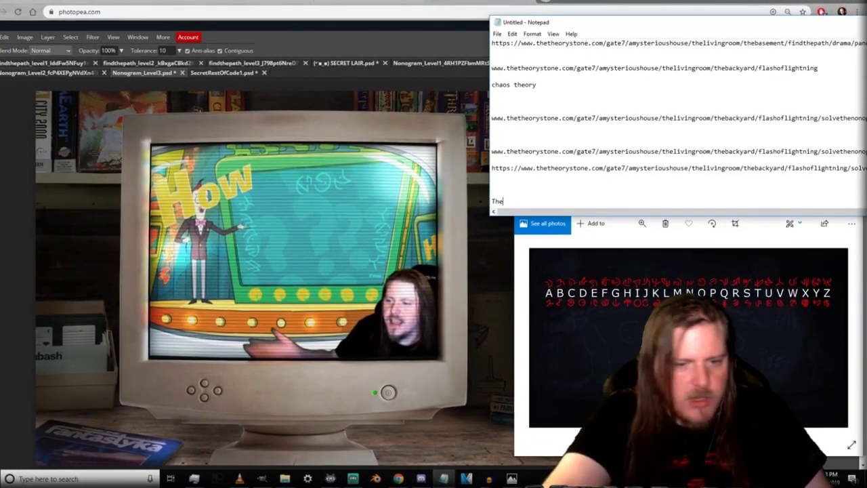
{"action": "key", "text": "BackSpace"}
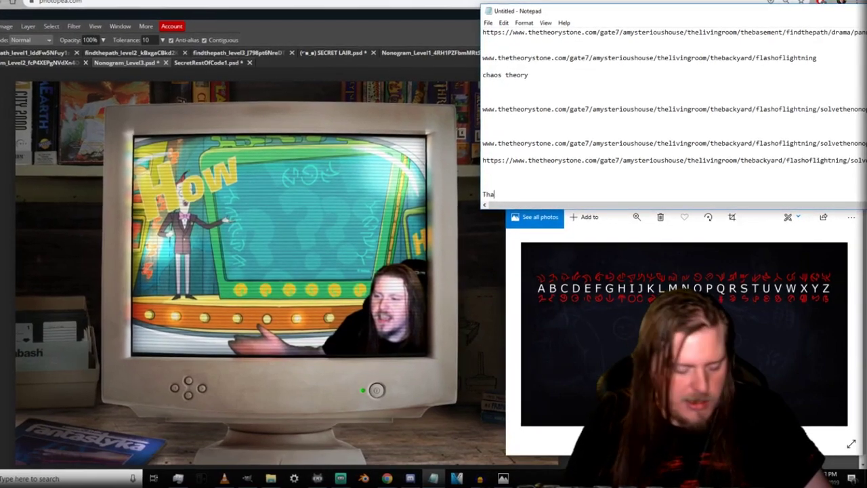
{"action": "type", "text": "n"}
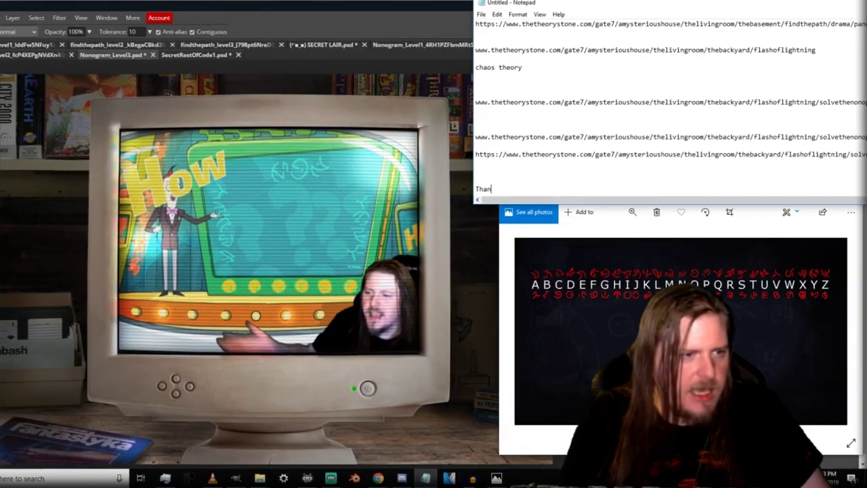
{"action": "type", "text": "k"}
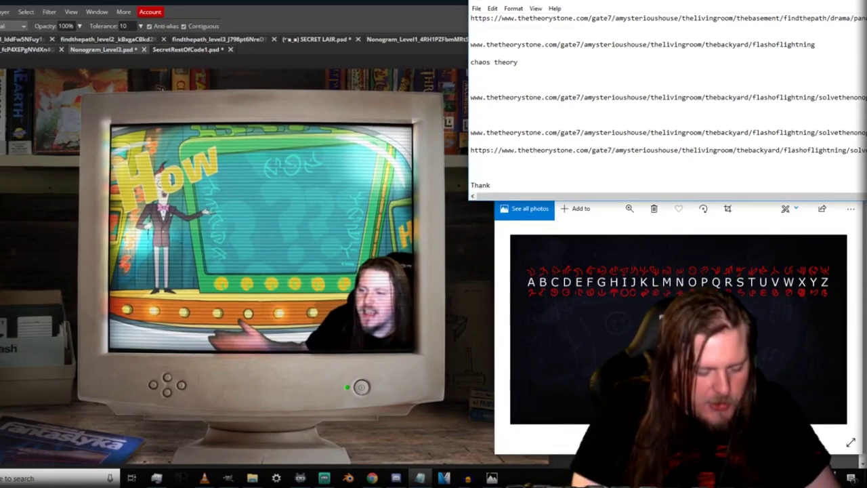
{"action": "type", "text": " you Kynk!"}
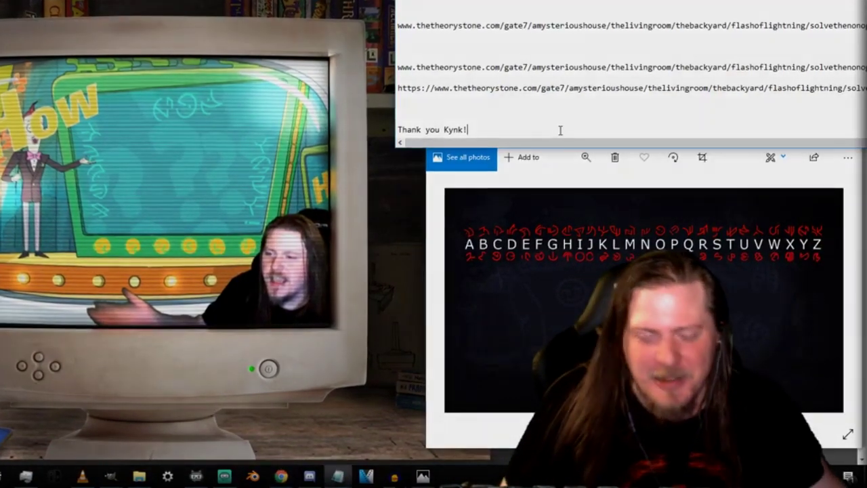
{"action": "scroll", "coordinate": [560, 129], "scroll_direction": "down", "scroll_amount": 1}
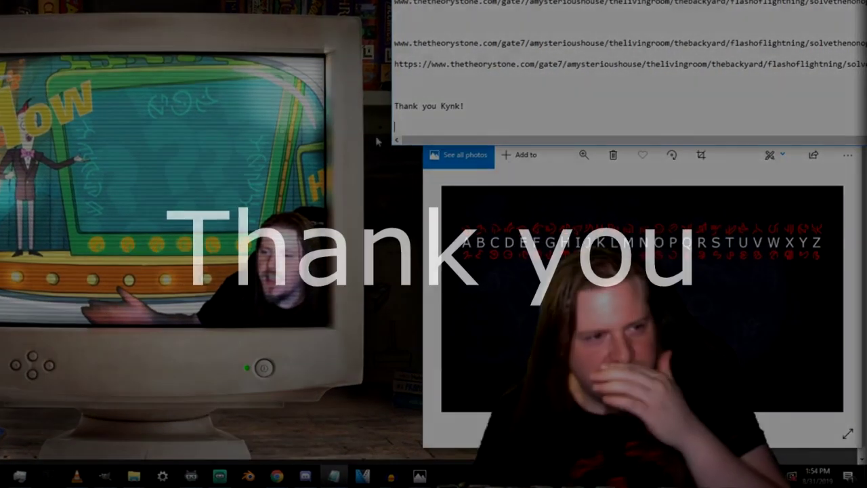